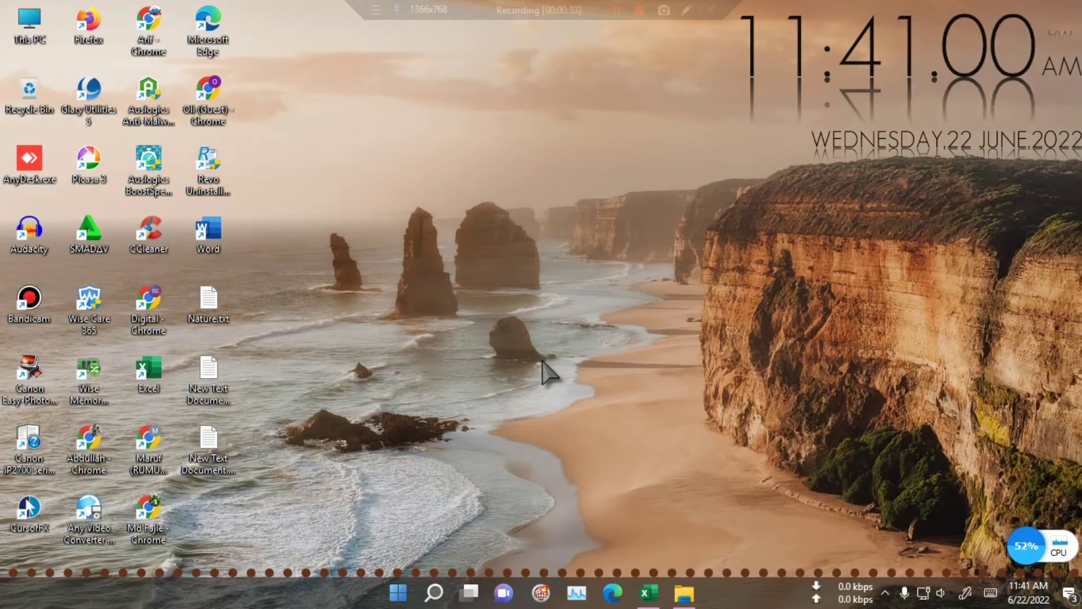
# Step: Refresh the Windows desktop from its right-click menu
pyautogui.rightClick(524, 283)
pyautogui.click(541, 331)
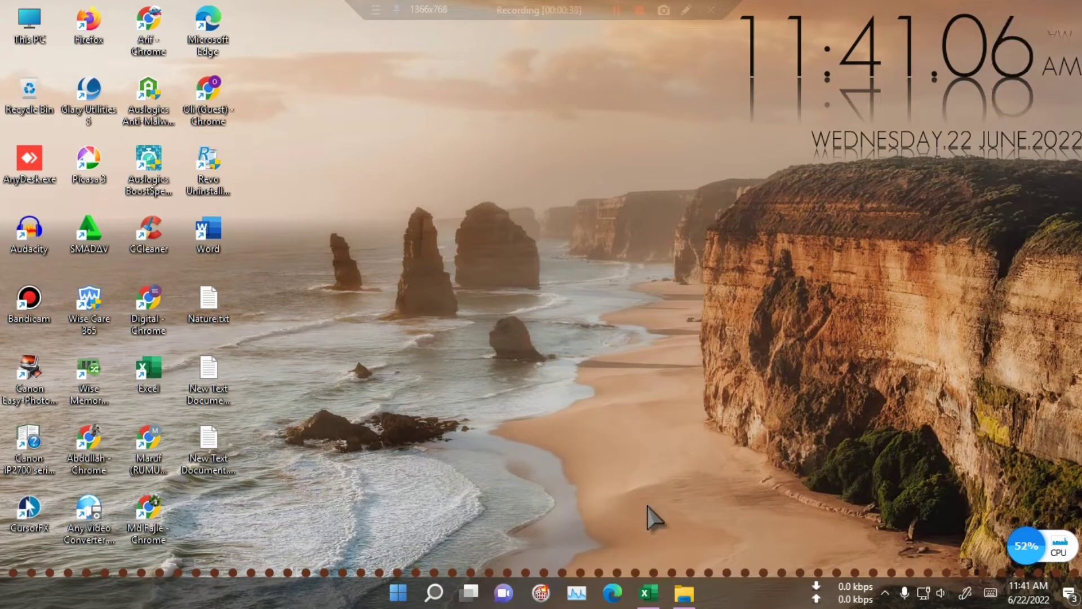
pyautogui.click(648, 592)
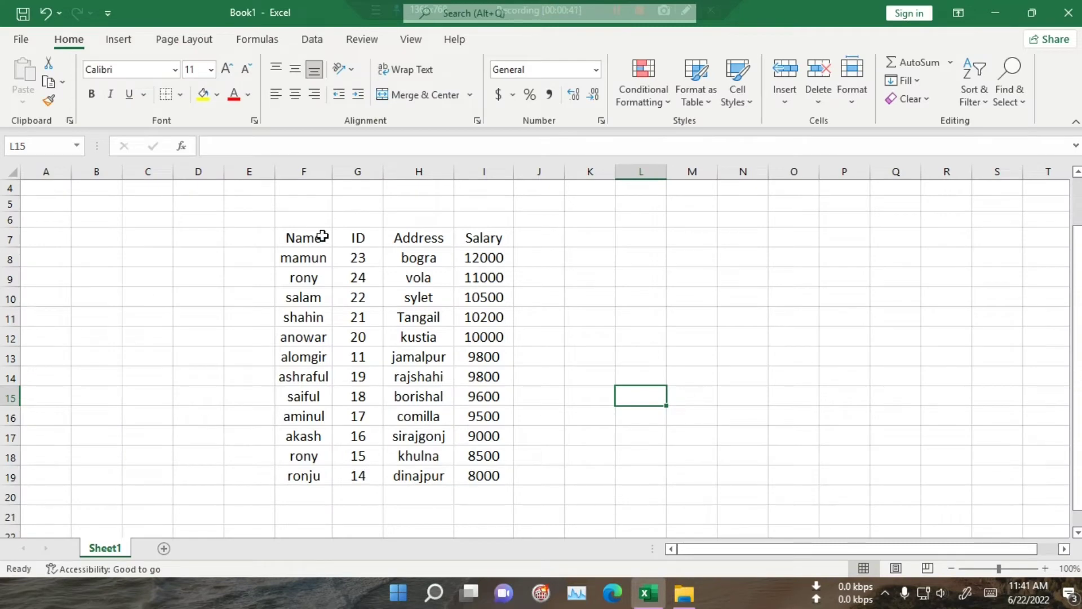
pyautogui.click(647, 343)
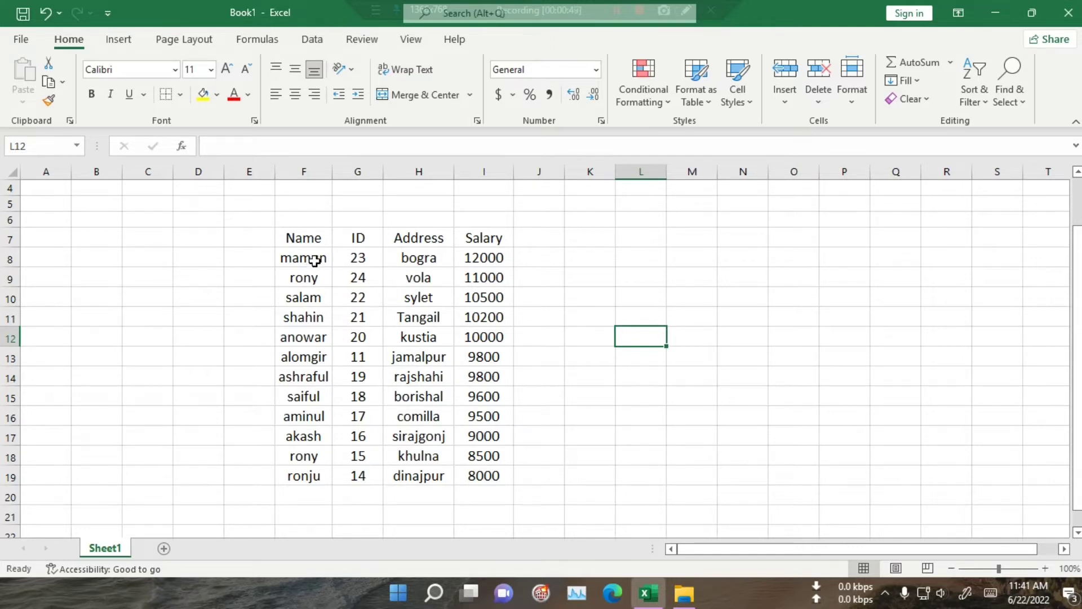
pyautogui.click(299, 260)
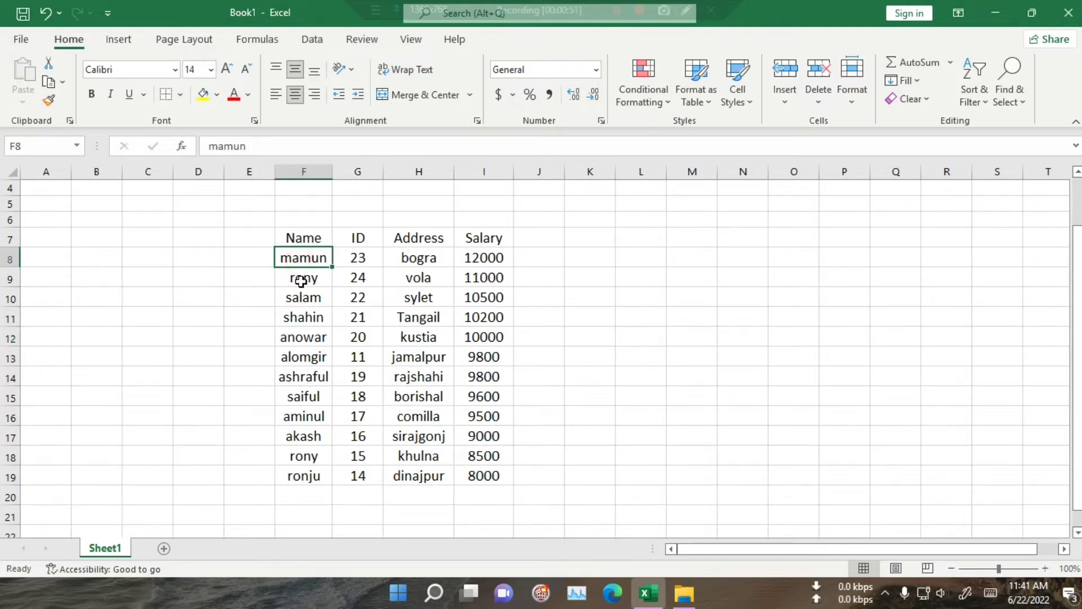
pyautogui.click(300, 280)
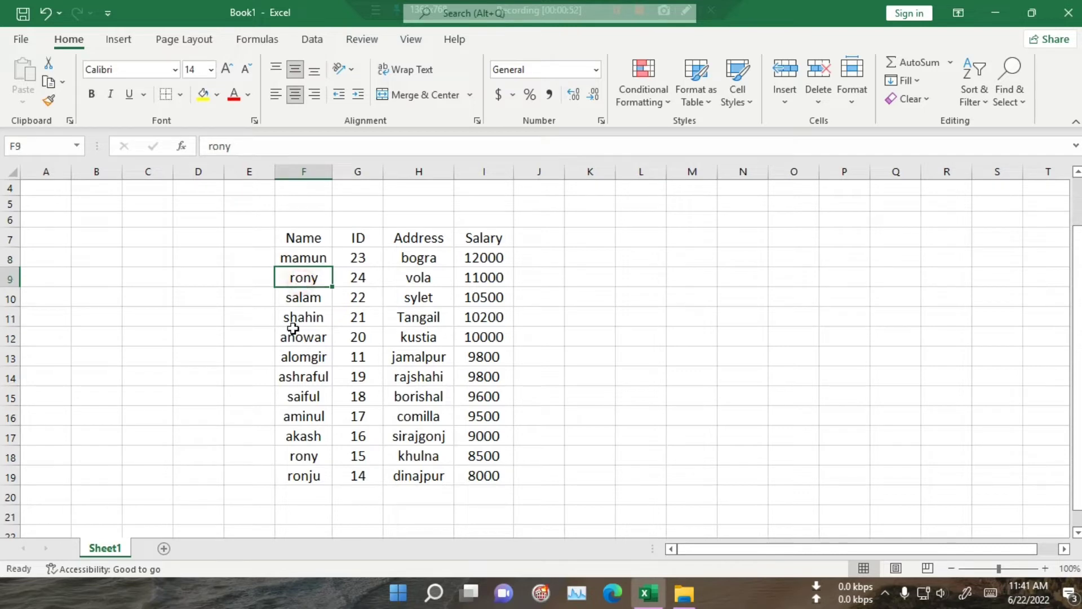
pyautogui.click(294, 300)
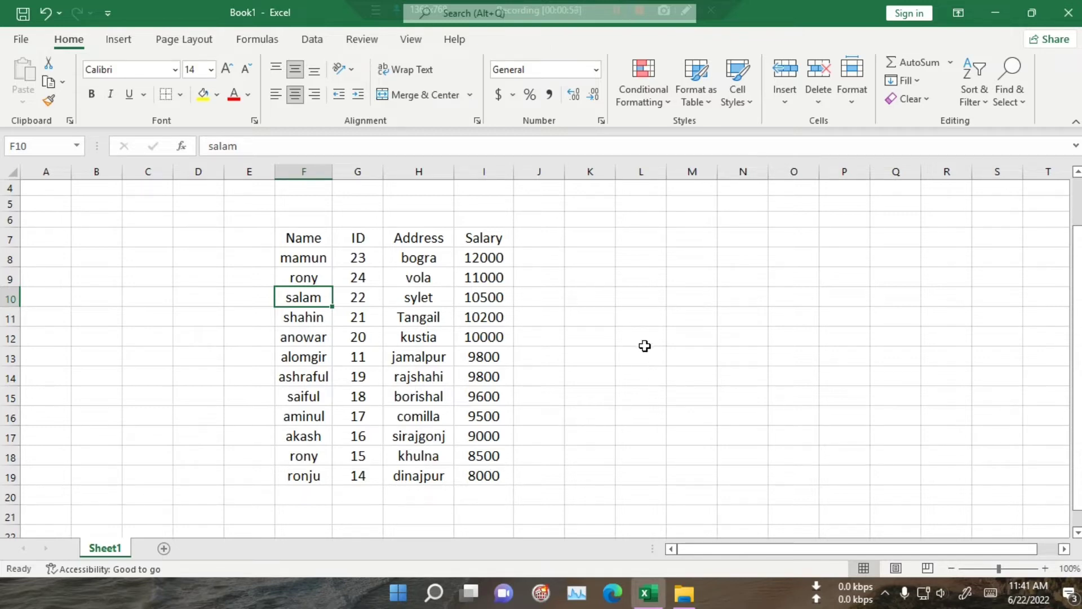
# Step: Start a formula in cell L13 by entering =count
pyautogui.click(630, 359)
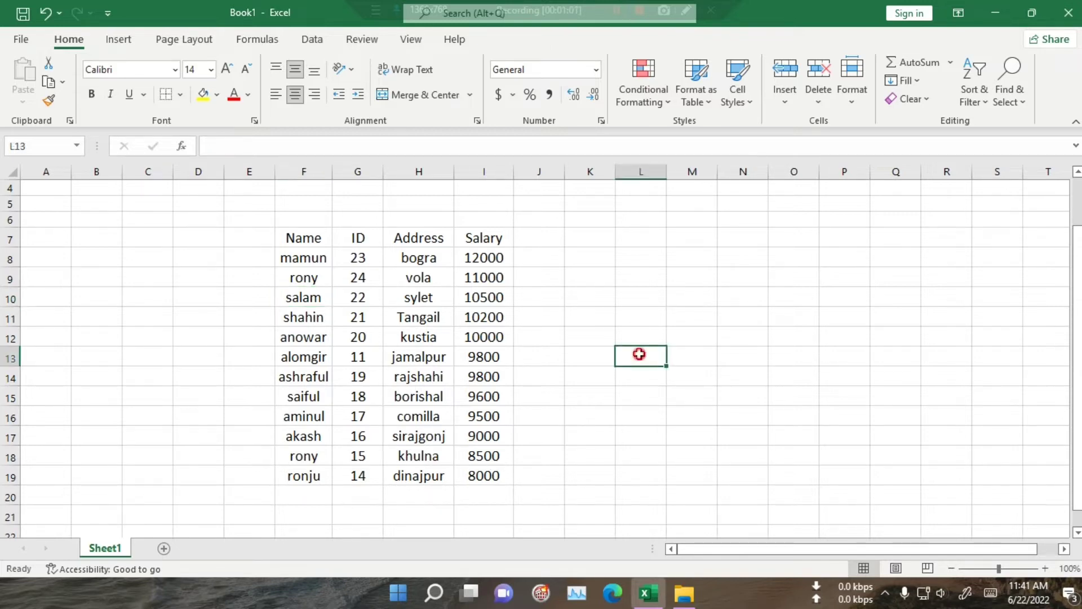
pyautogui.write('=')
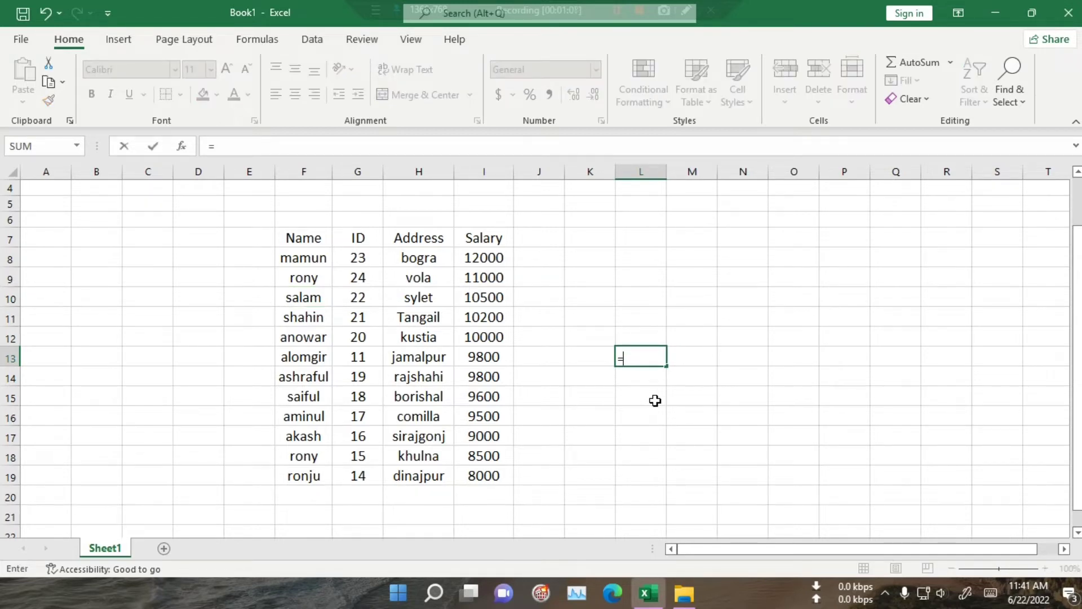
pyautogui.write('c')
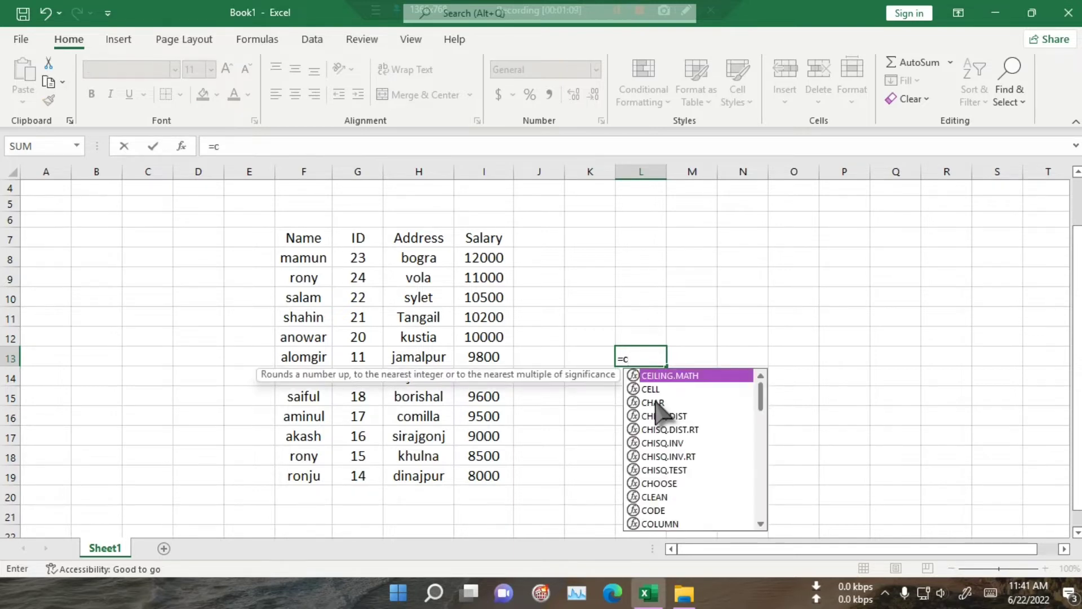
pyautogui.write('ount')
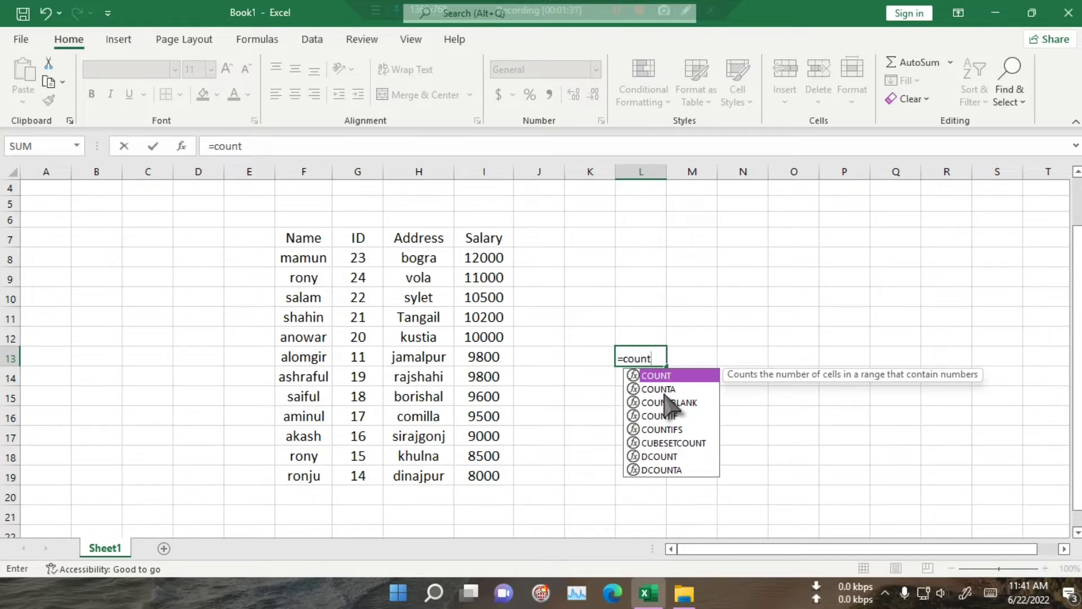
# Step: Compare the COUNTA, COUNTBLANK and COUNTIF tooltips, then extend the formula to =countif(
pyautogui.press('Down')
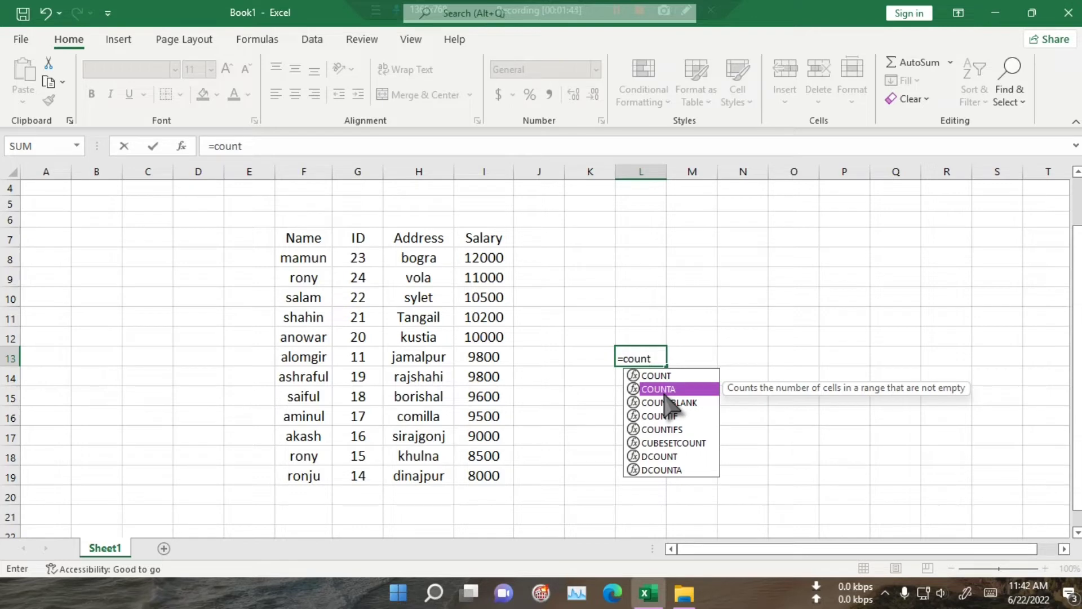
pyautogui.press('Down')
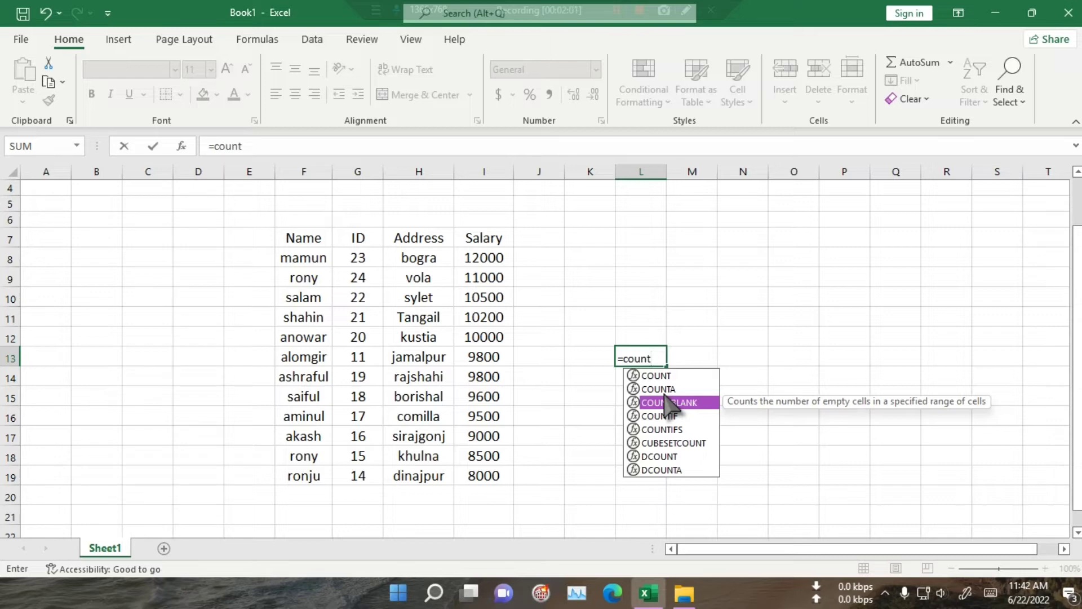
pyautogui.press('Down')
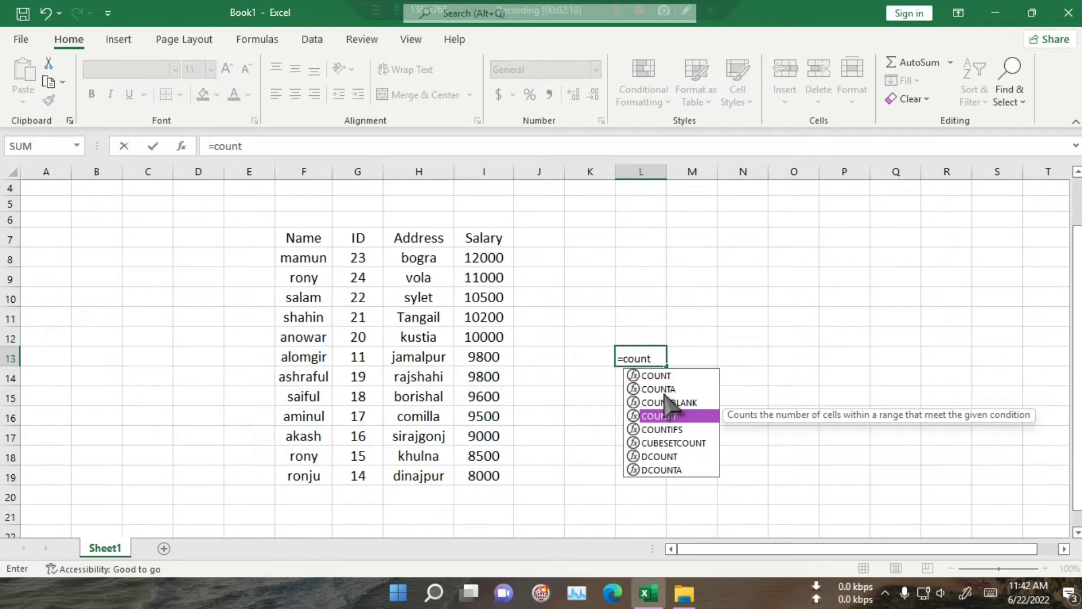
pyautogui.write('if')
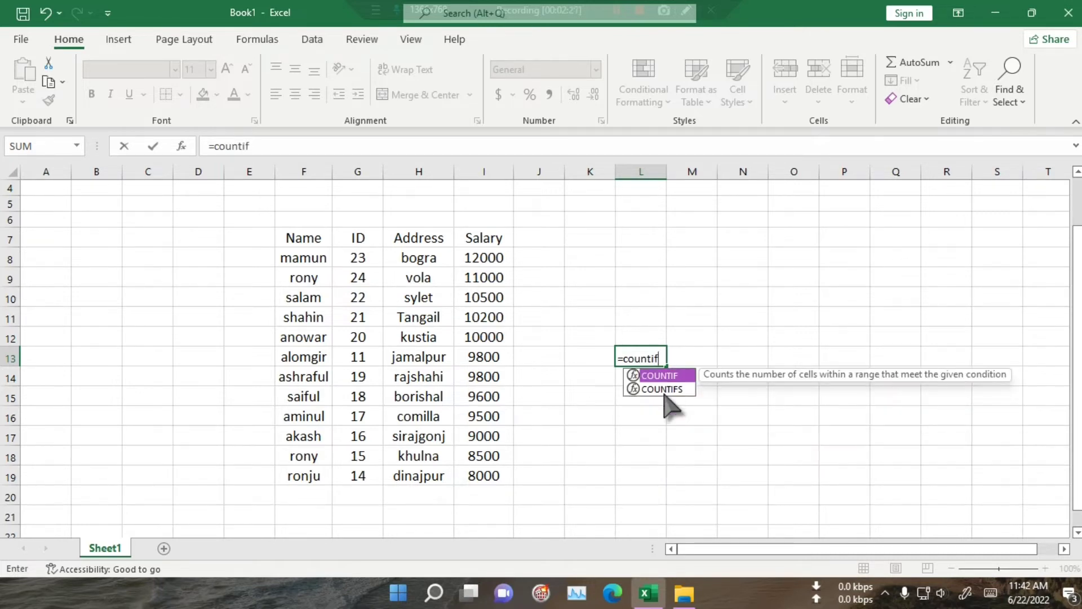
pyautogui.write('(')
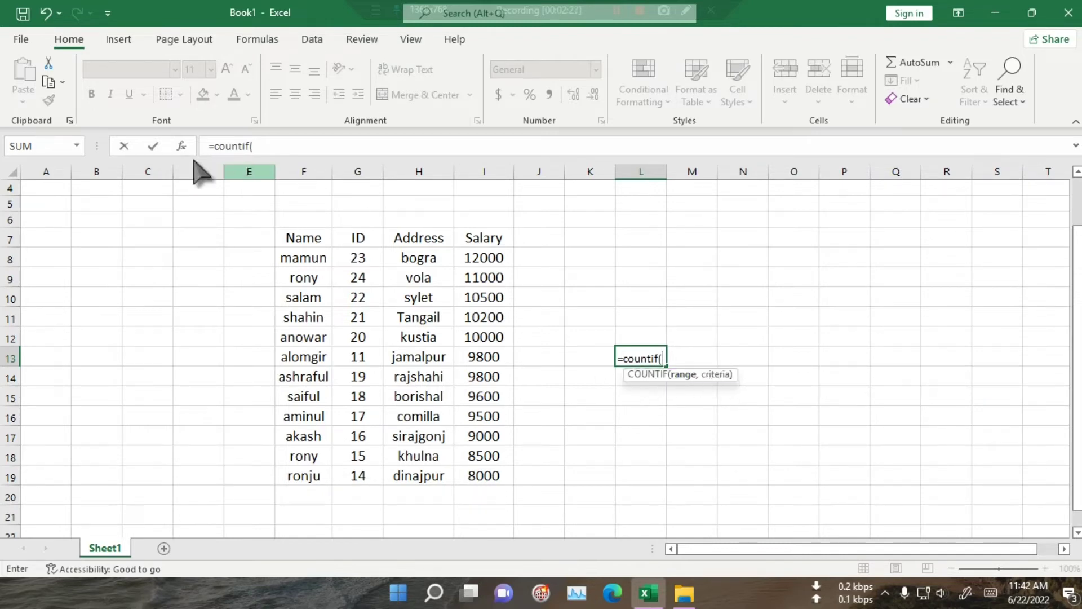
# Step: Bring up the Function Arguments dialog for COUNTIF with the fx button
pyautogui.click(181, 146)
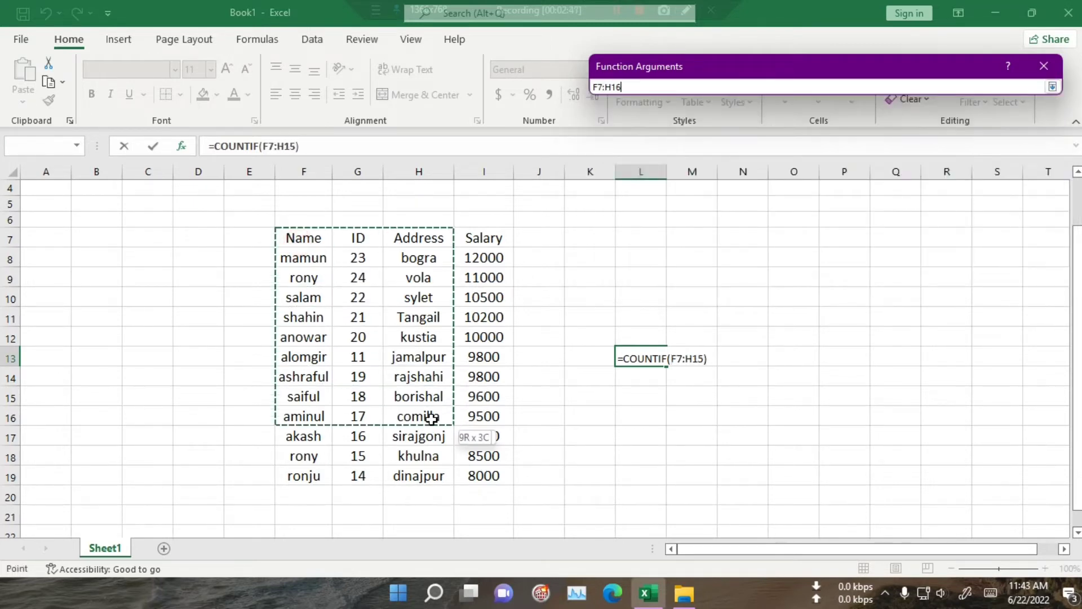
# Step: Set COUNTIF's range to F7:I19 and criteria to K13, giving =COUNTIF(F7:I19,K13) in L13
pyautogui.moveTo(332, 295); pyautogui.dragTo(483, 475)
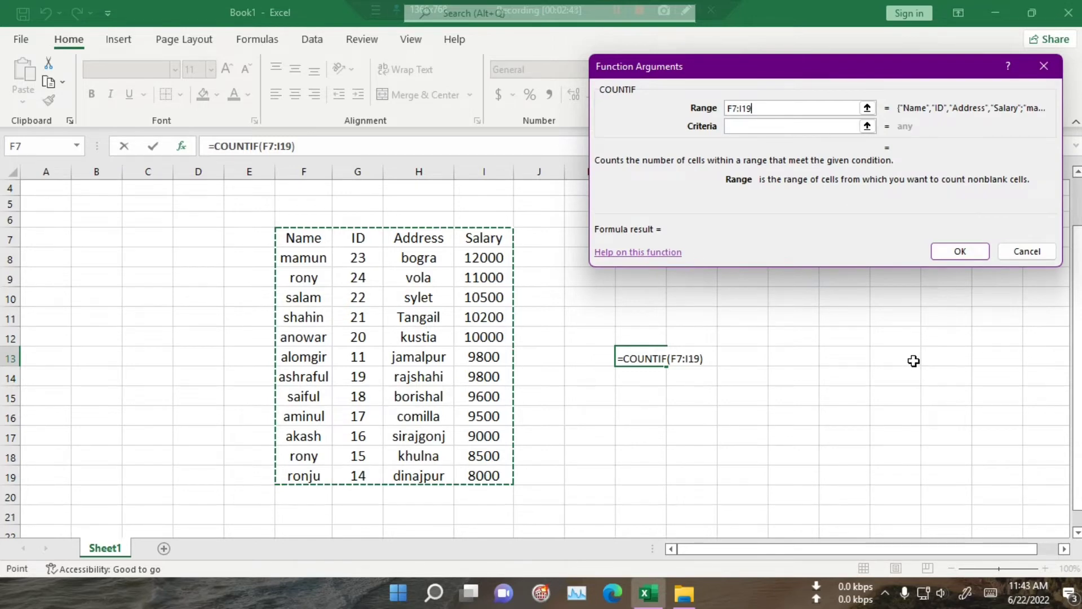
pyautogui.click(739, 127)
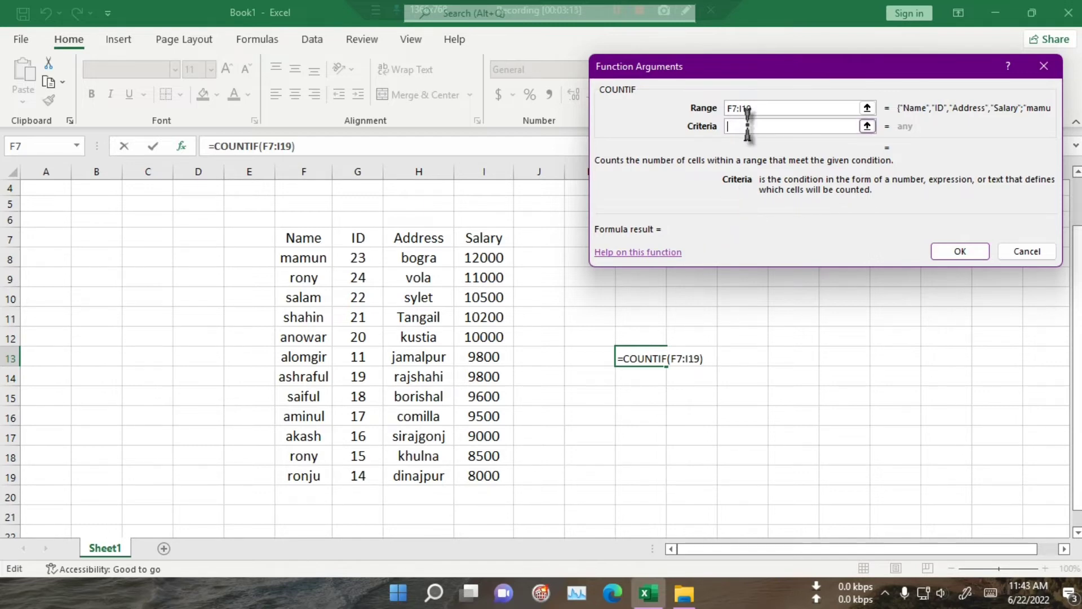
pyautogui.click(588, 359)
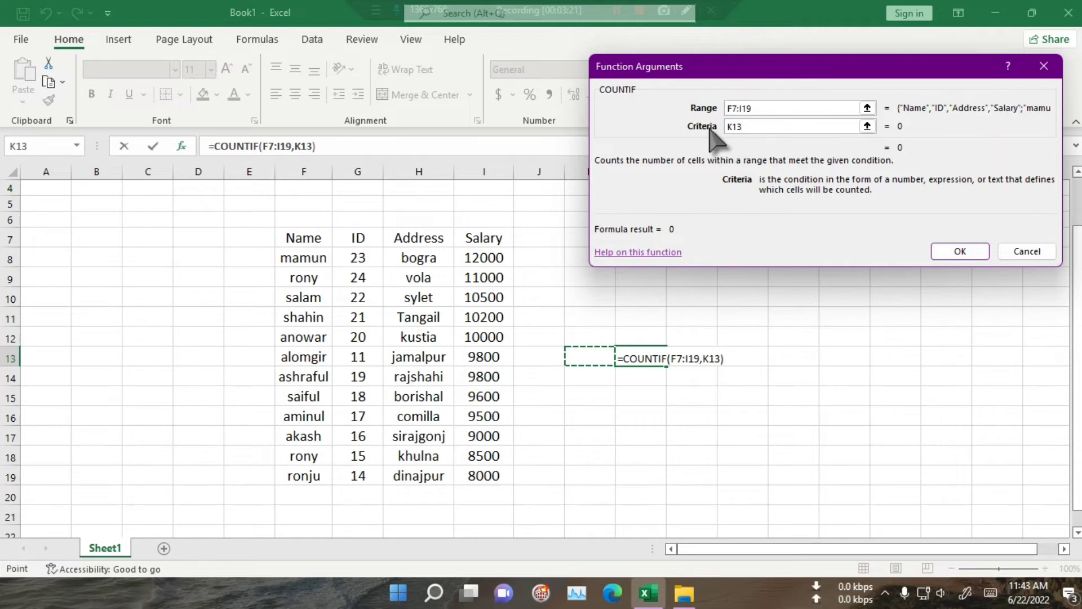
pyautogui.click(960, 252)
pyautogui.click(599, 358)
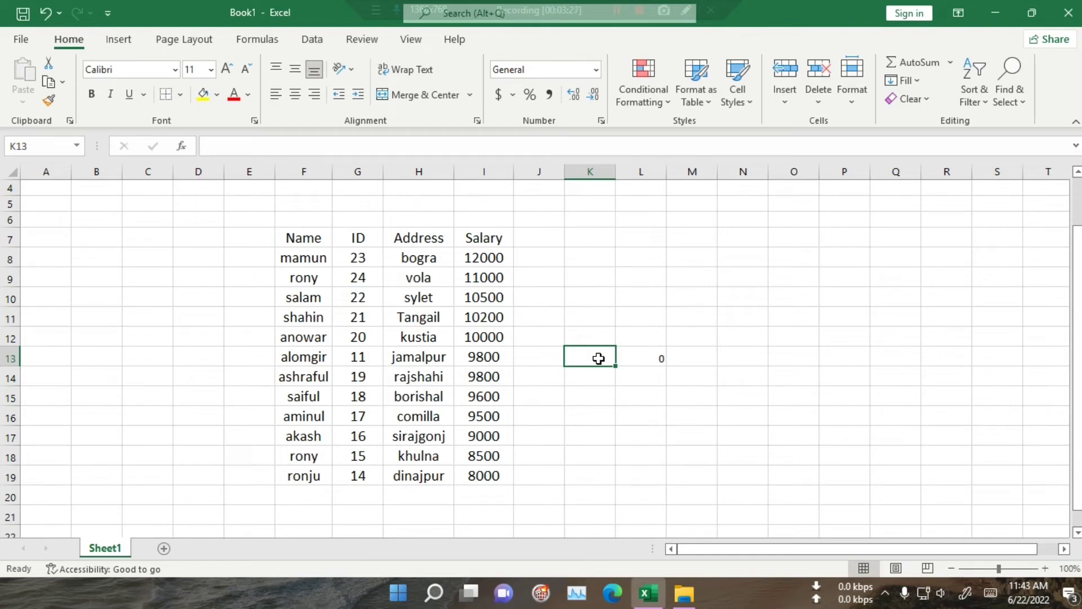
# Step: Enter the name mamun in K13 and check the COUNTIF formula in L13
pyautogui.write('m')
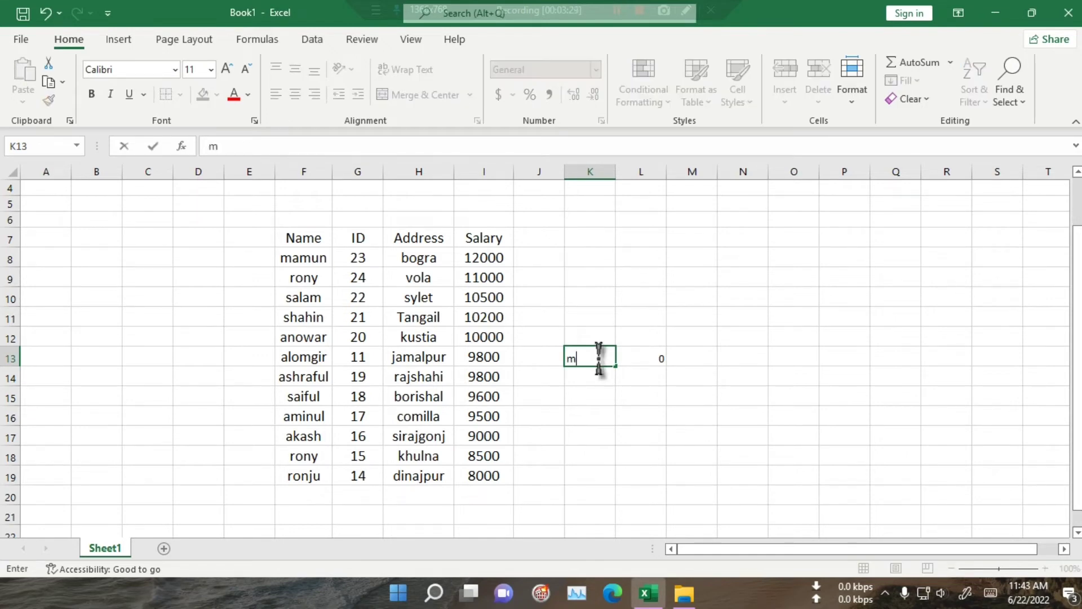
pyautogui.write('amun')
pyautogui.press('Return')
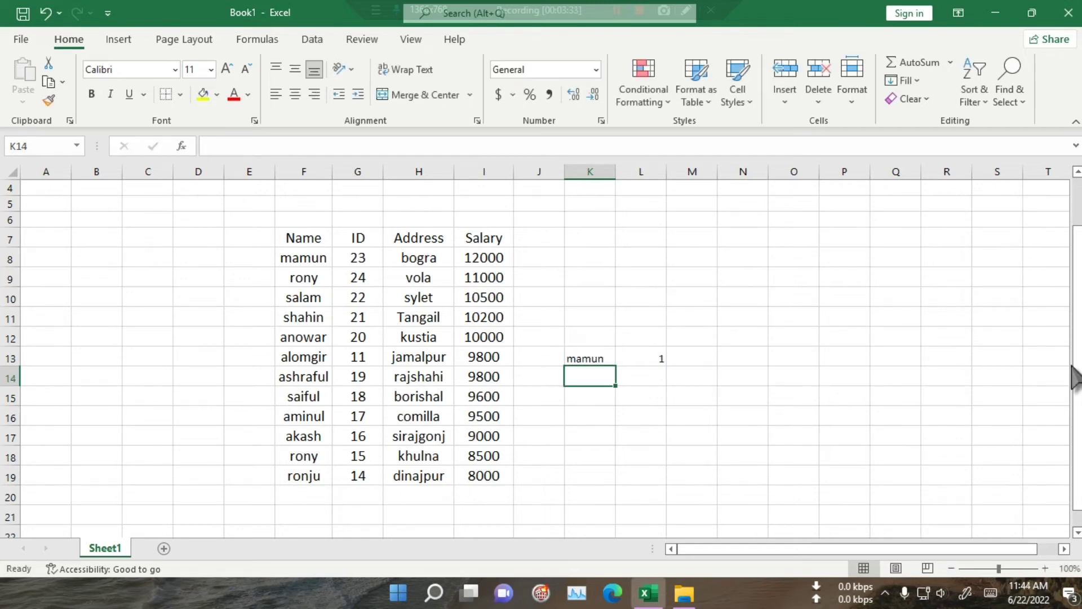
pyautogui.click(641, 359)
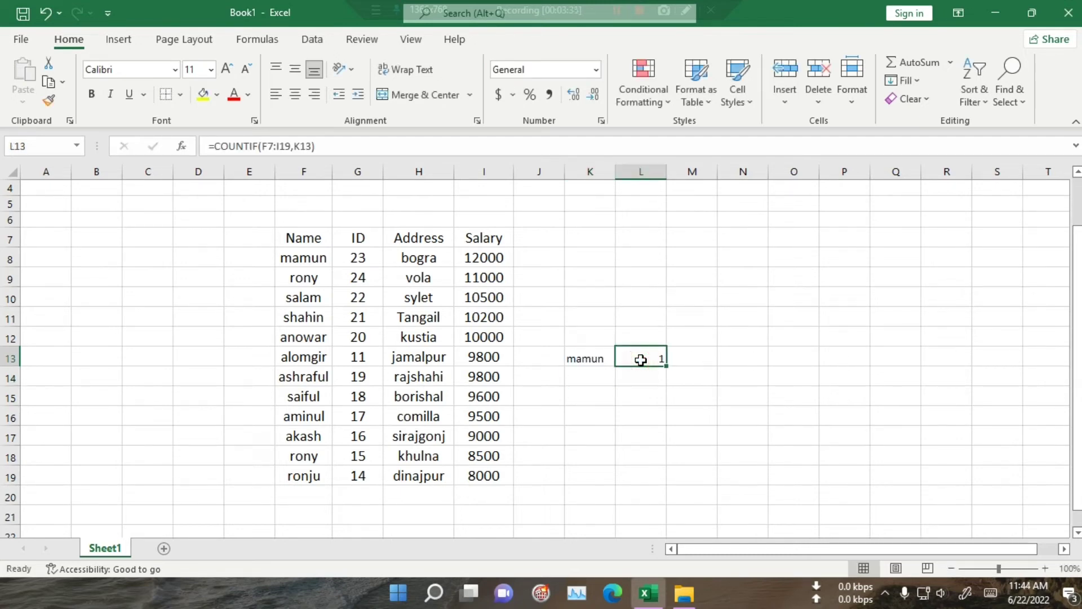
pyautogui.click(602, 394)
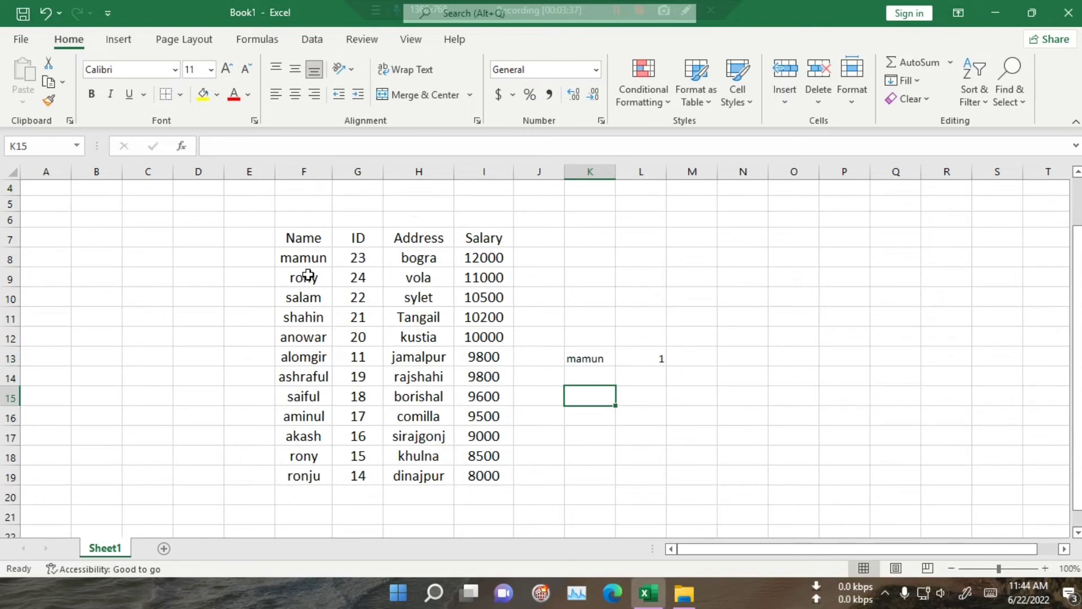
pyautogui.click(596, 361)
pyautogui.click(655, 357)
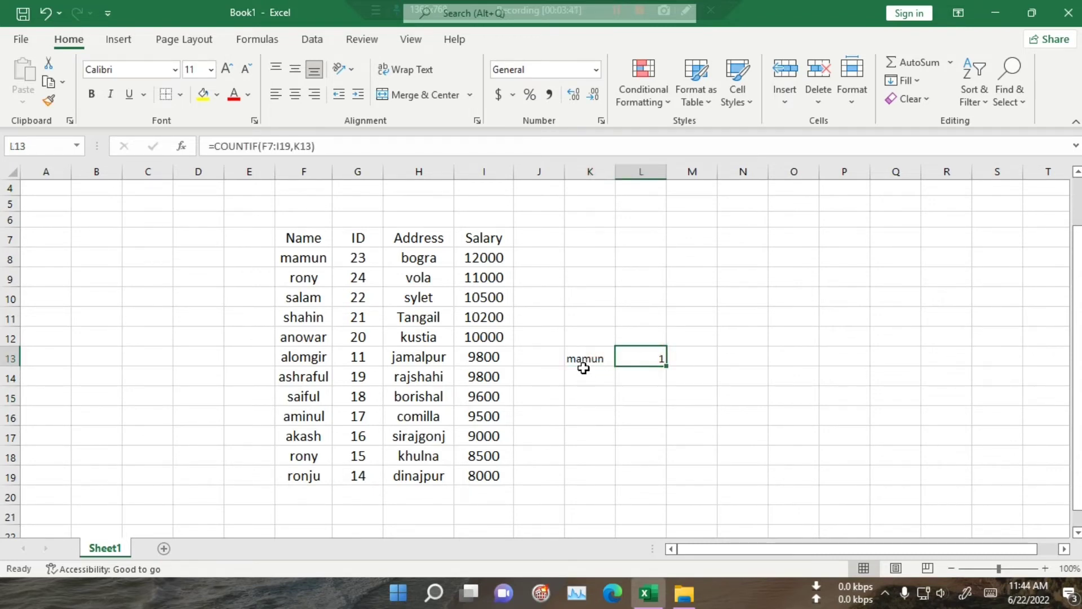
# Step: Change K13 to rony so L13 counts 2 matches
pyautogui.doubleClick(581, 360)
pyautogui.write('r')
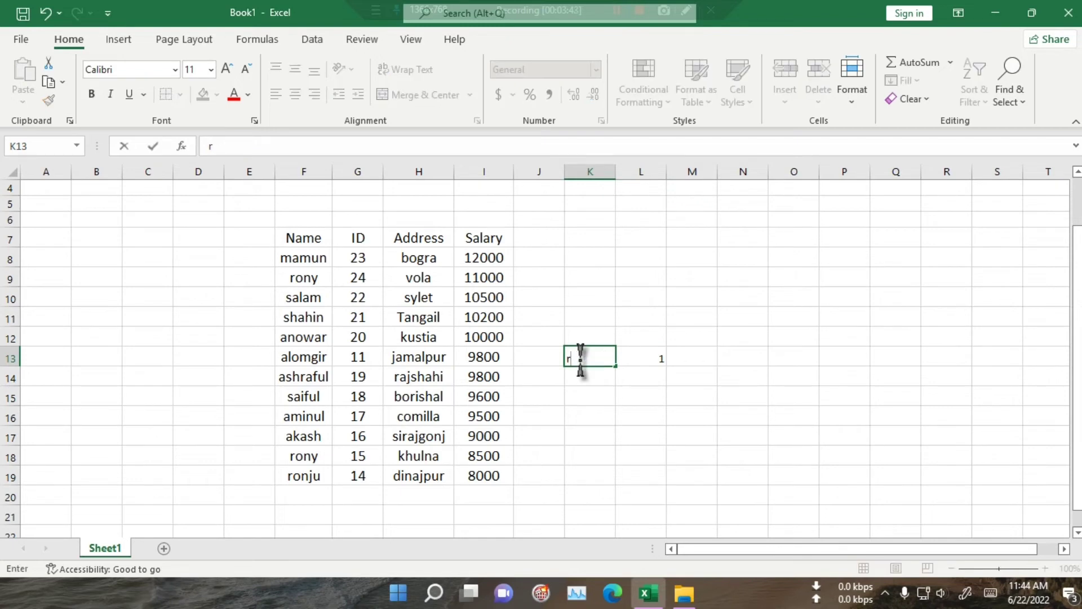
pyautogui.write('ony')
pyautogui.press('Return')
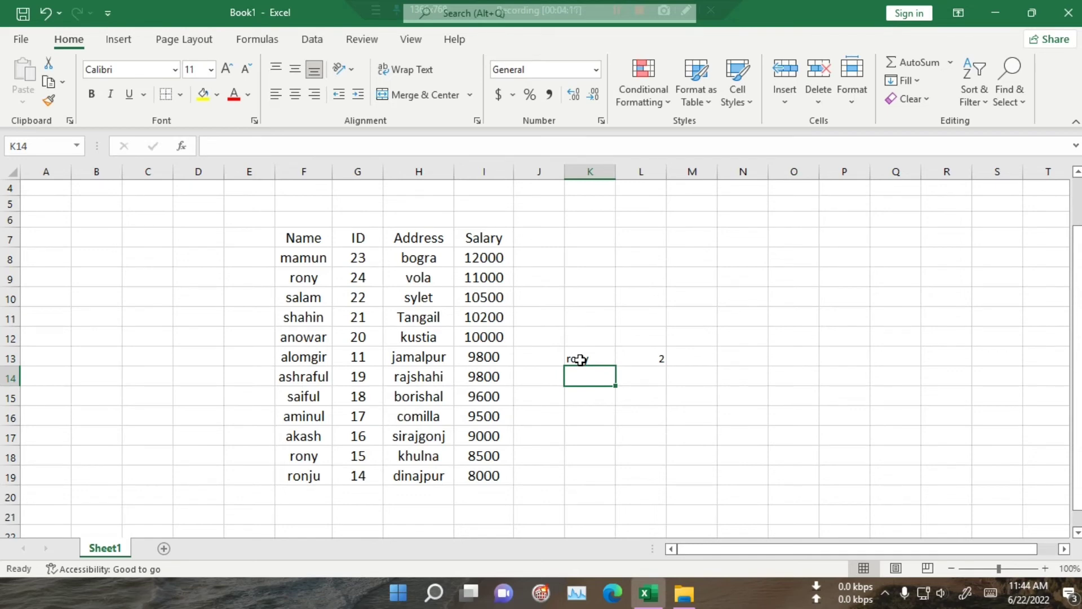
# Step: Replace the name in K13 with akash to recount
pyautogui.click(580, 359)
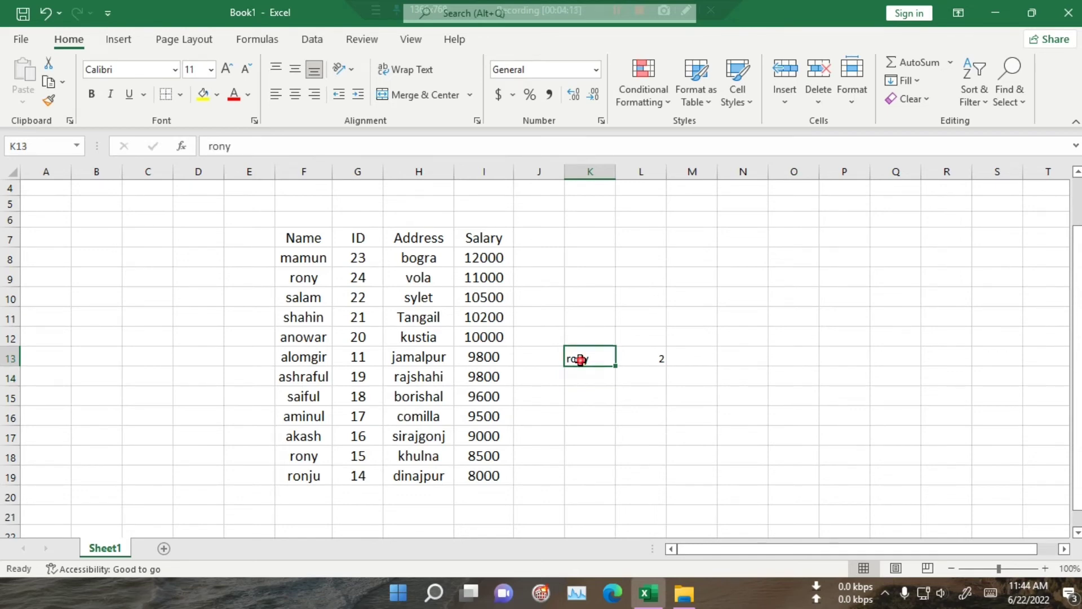
pyautogui.write('a')
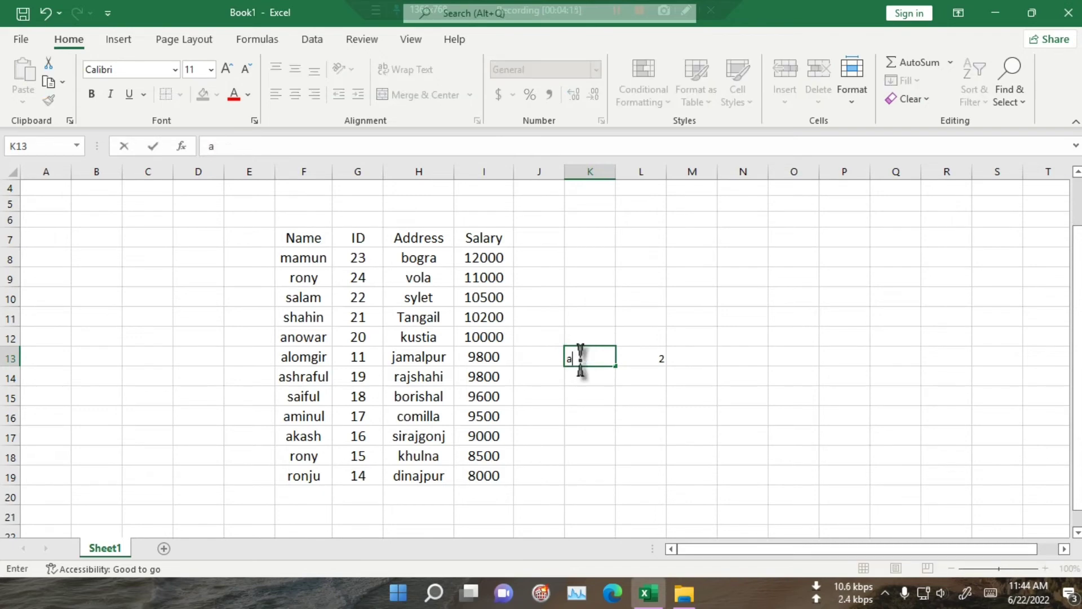
pyautogui.write('kas')
pyautogui.write('h')
pyautogui.press('Return')
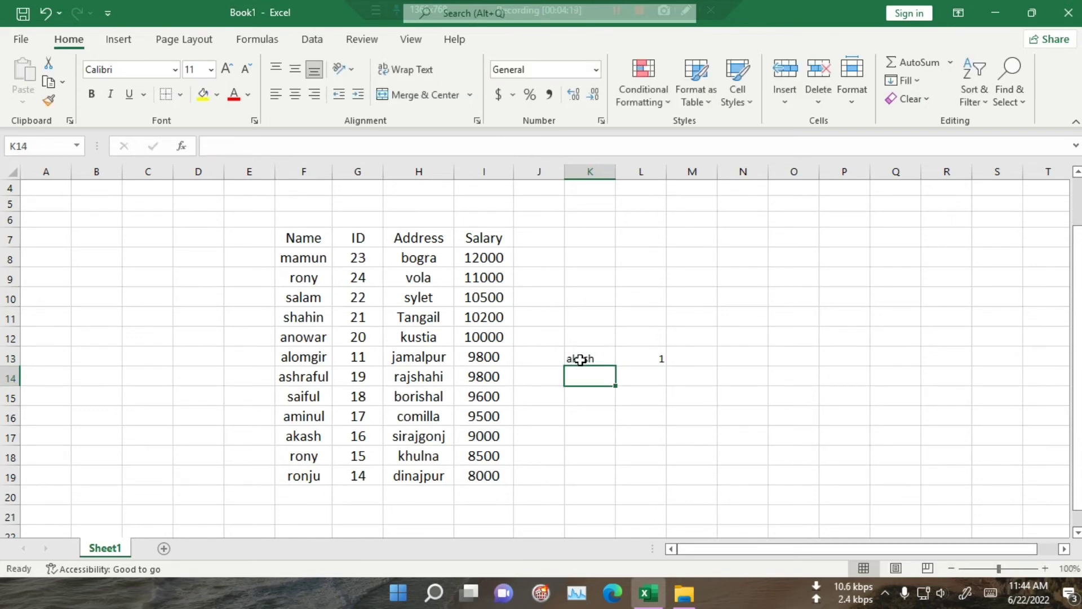
# Step: Enter rabby in K13 and confirm L13's COUNTIF result drops to 0
pyautogui.click(579, 359)
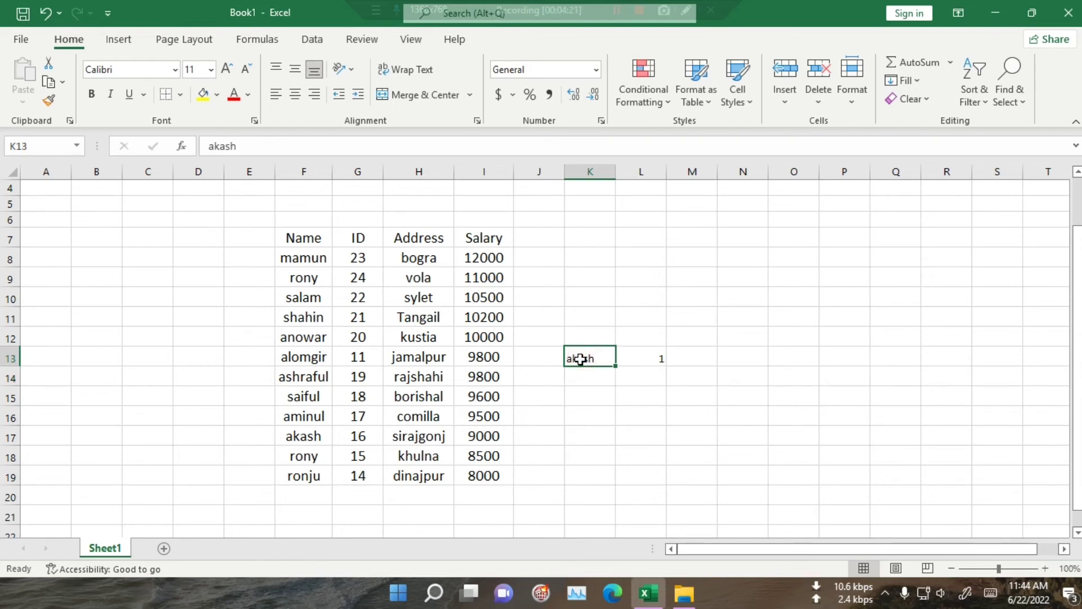
pyautogui.write('ra')
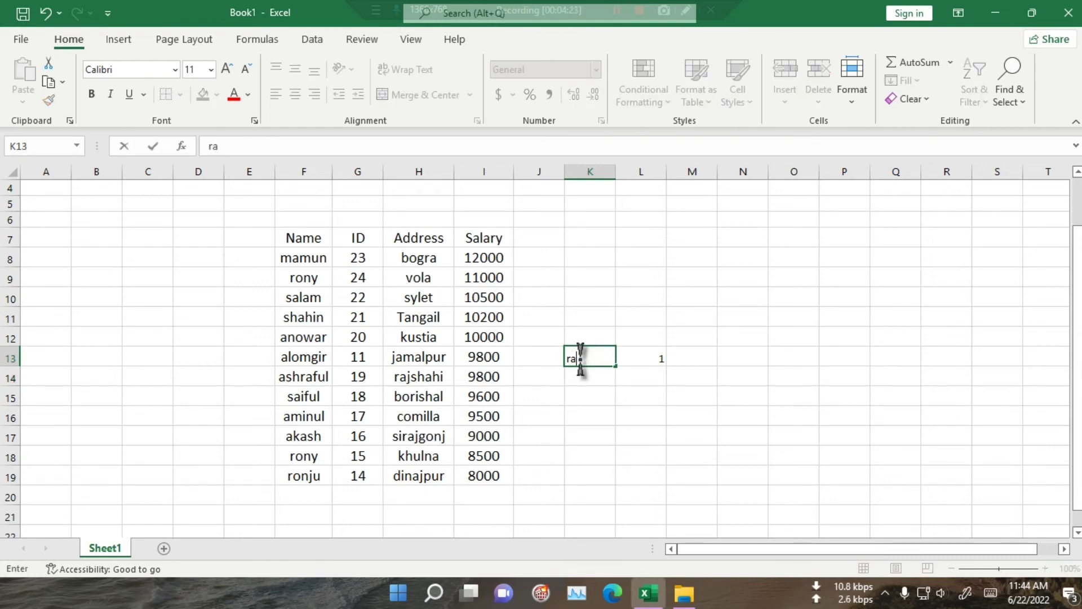
pyautogui.write('bby')
pyautogui.press('Return')
pyautogui.click(580, 359)
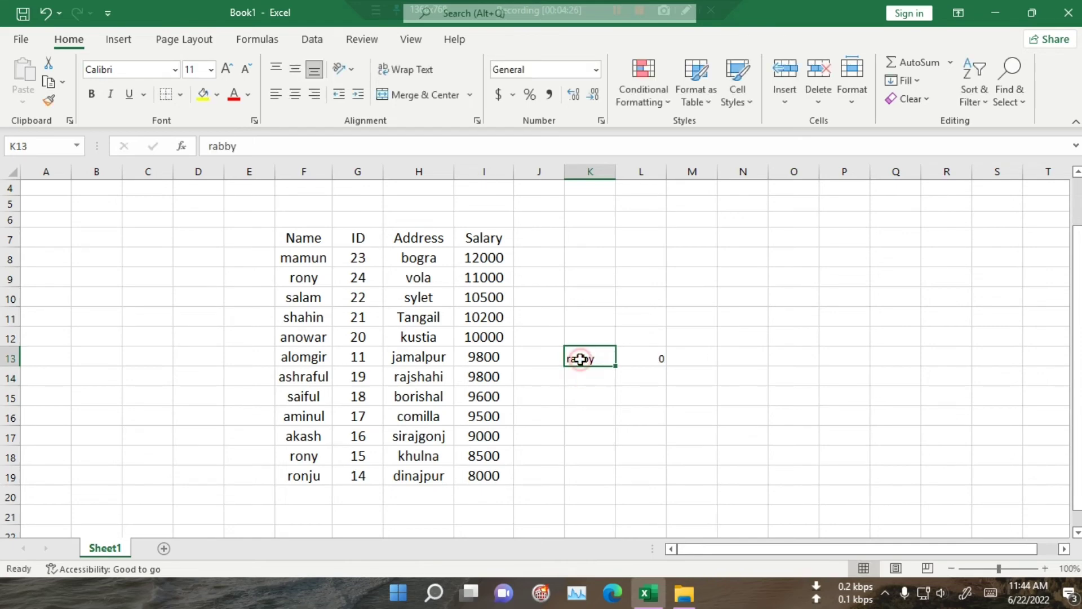
pyautogui.click(648, 356)
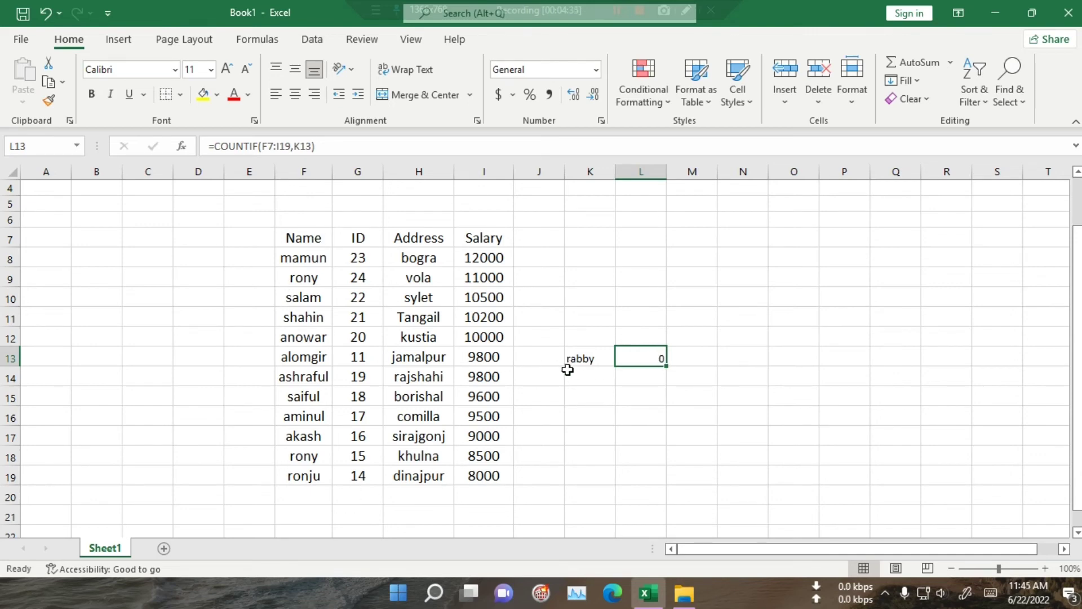
pyautogui.click(579, 356)
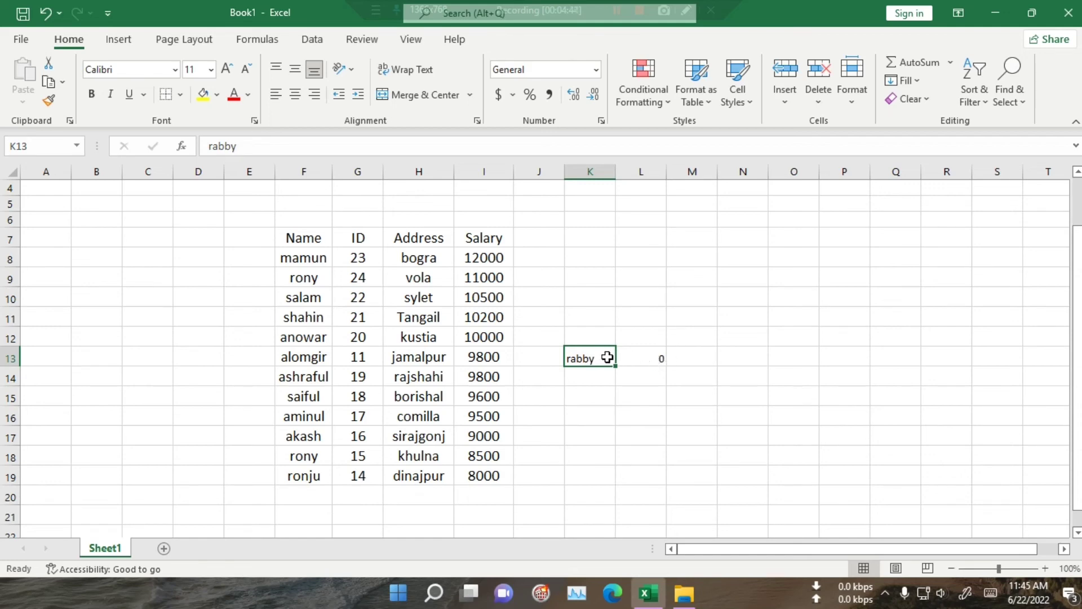
# Step: Enter ronju in K13, then change it to ranju so the count drops to 0
pyautogui.write('r')
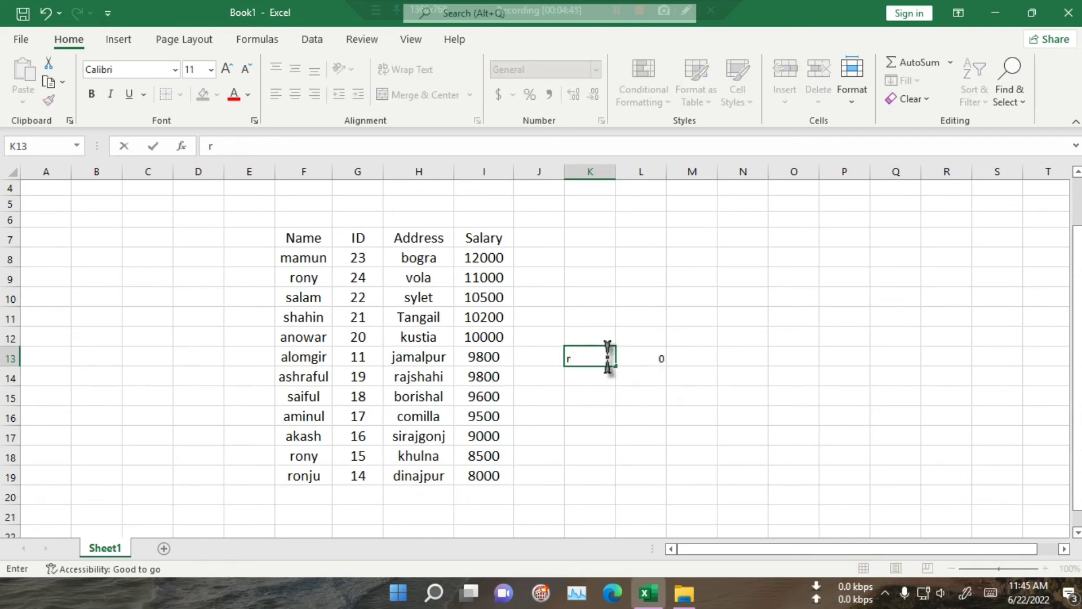
pyautogui.write('onju')
pyautogui.press('Return')
pyautogui.click(606, 358)
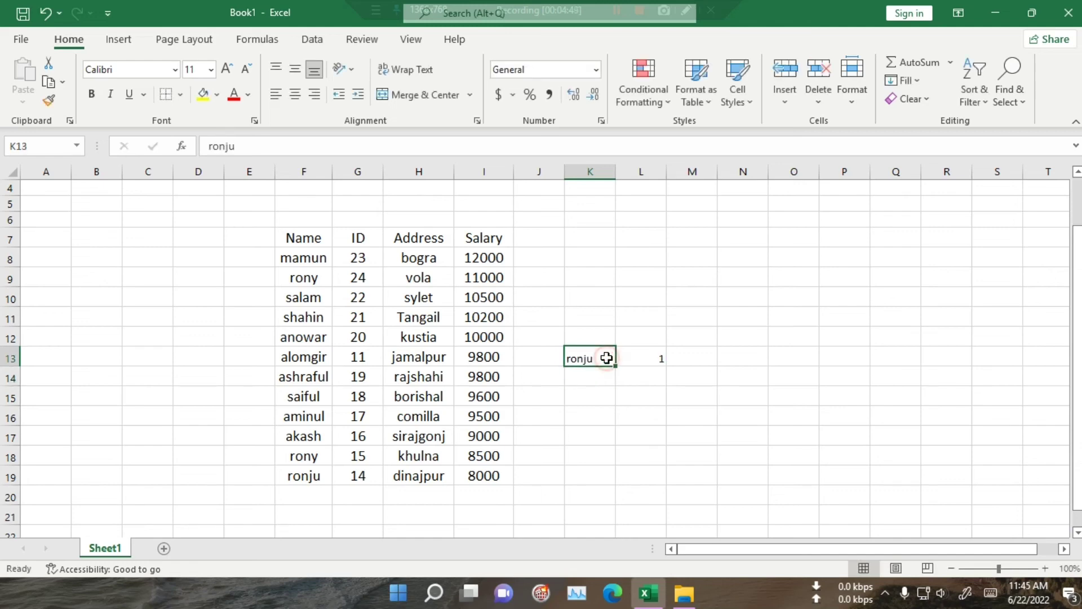
pyautogui.write('r')
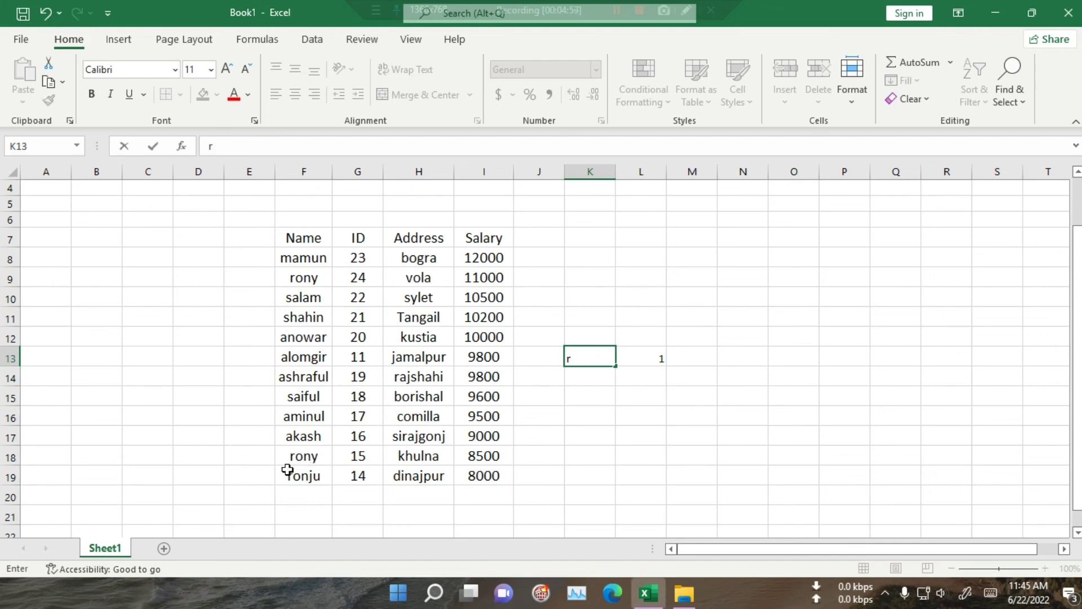
pyautogui.write('a')
pyautogui.write('nju')
pyautogui.press('Return')
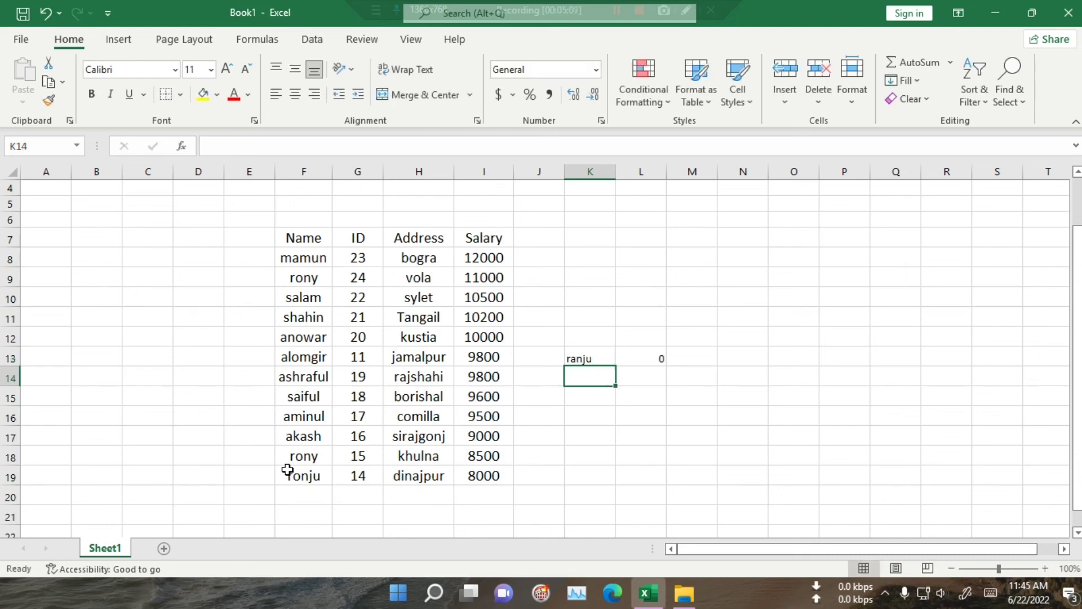
# Step: Correct K13 back to ronju so L13 shows 1
pyautogui.press('Up')
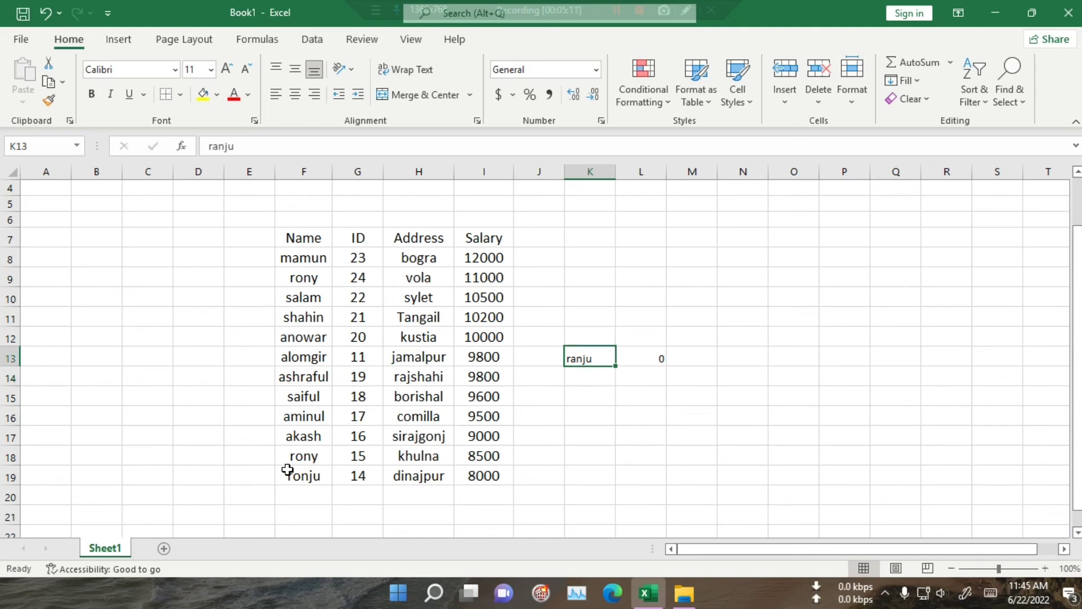
pyautogui.write('ronju')
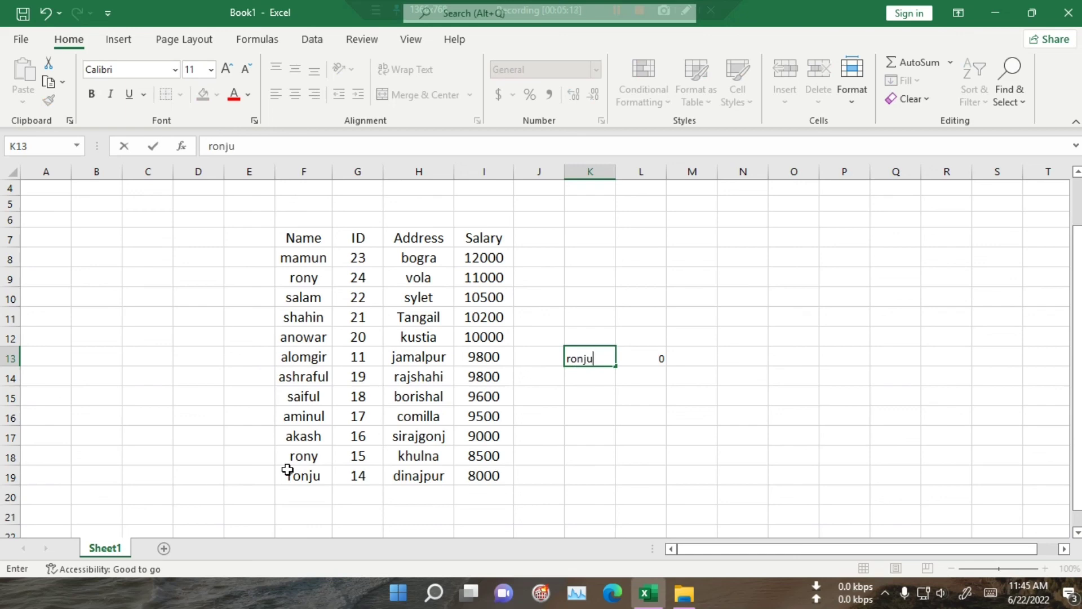
pyautogui.press('Return')
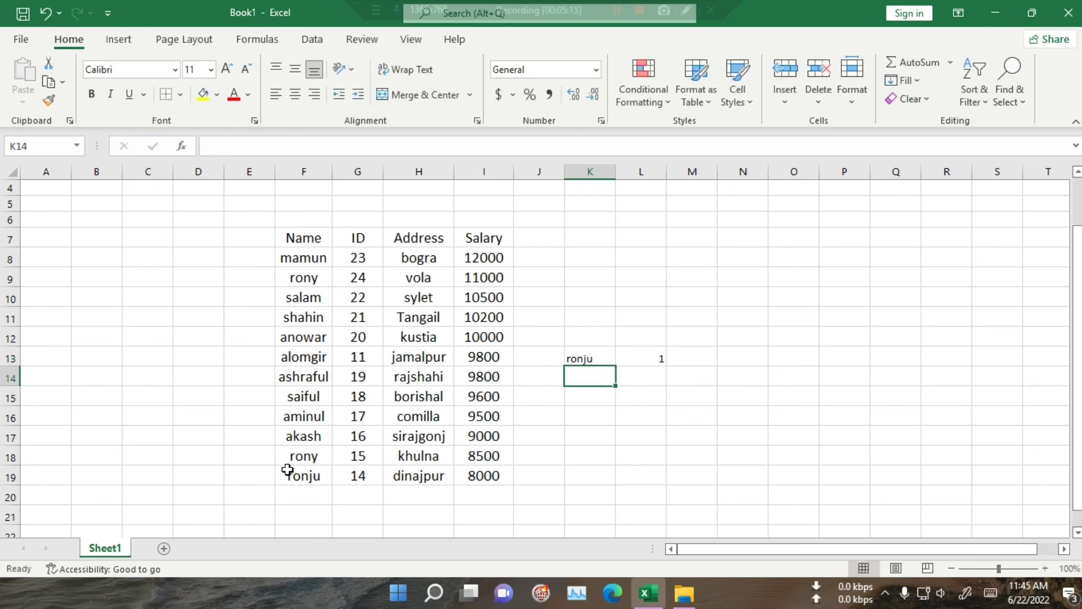